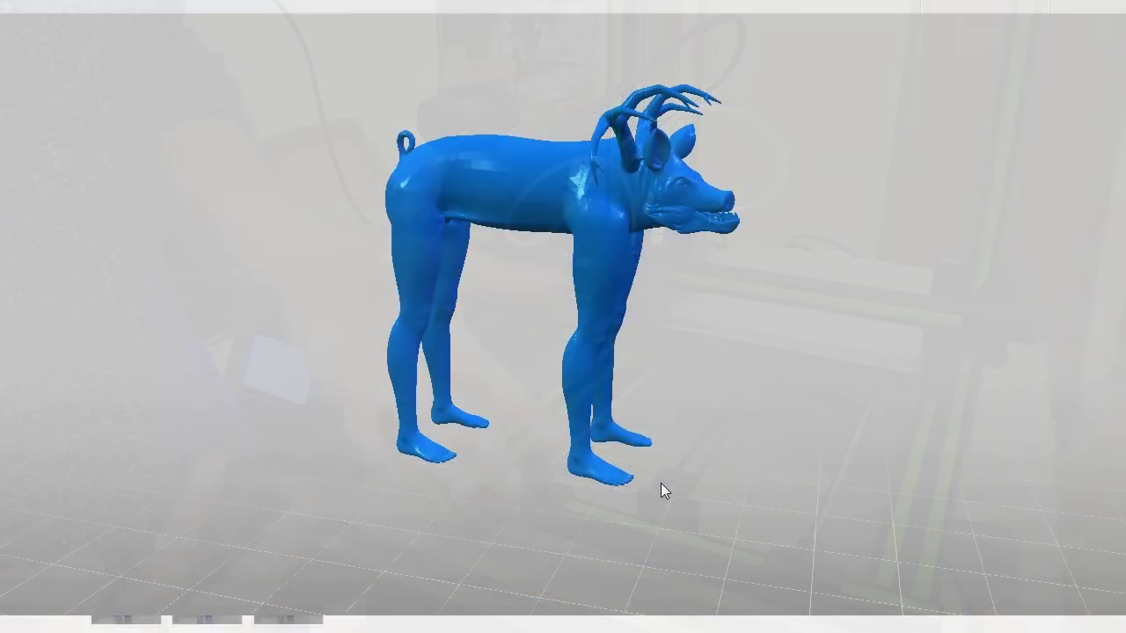
# Orbit the blue antlered creature model until it faces the camera
pyautogui.moveTo(660, 483); pyautogui.dragTo(504, 489)
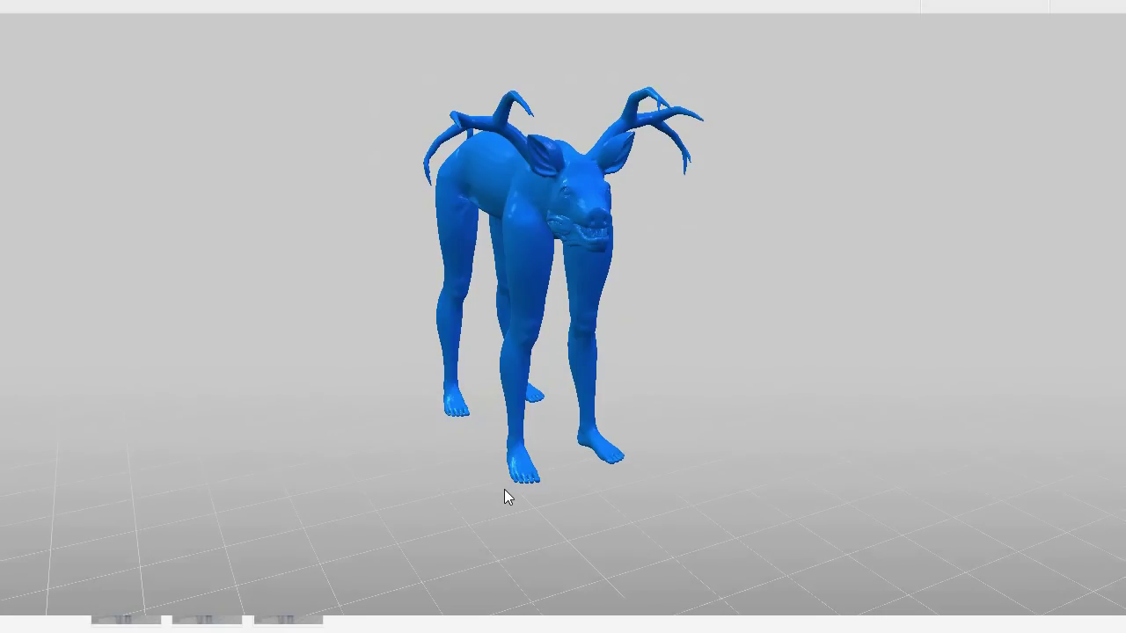